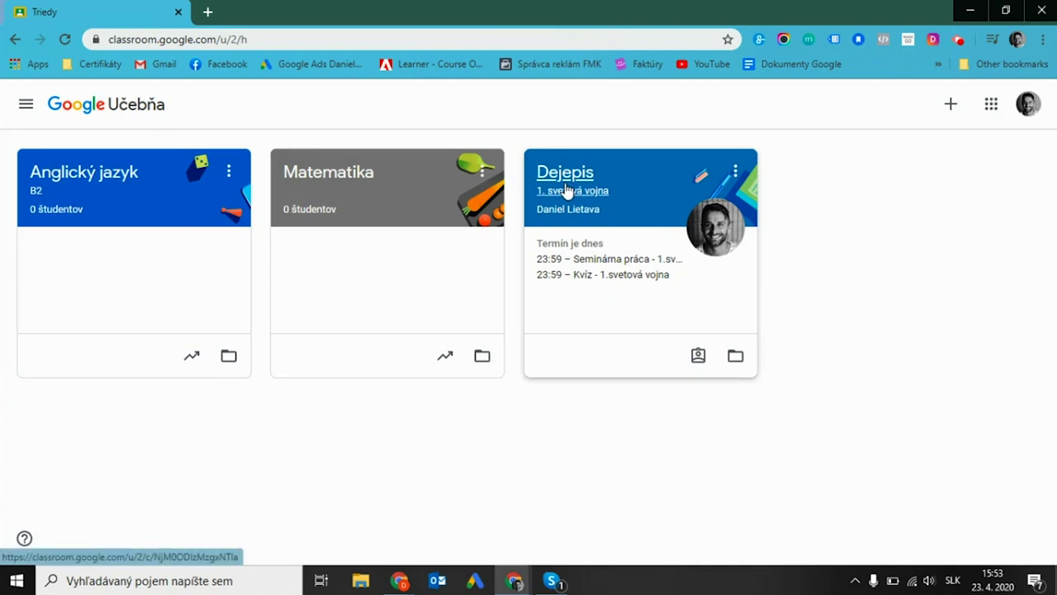
Step: Open the Dejepis class and show the full details of the assignment "Seminárna práca - 1.svetová vojna" from its classwork
left_click(566, 190)
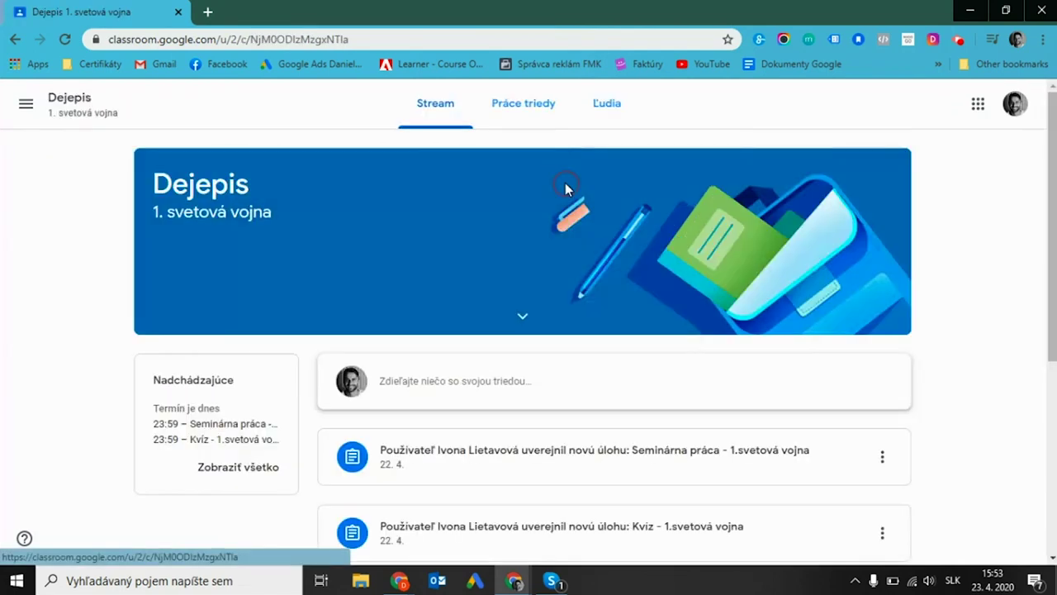
left_click(531, 109)
left_click(354, 267)
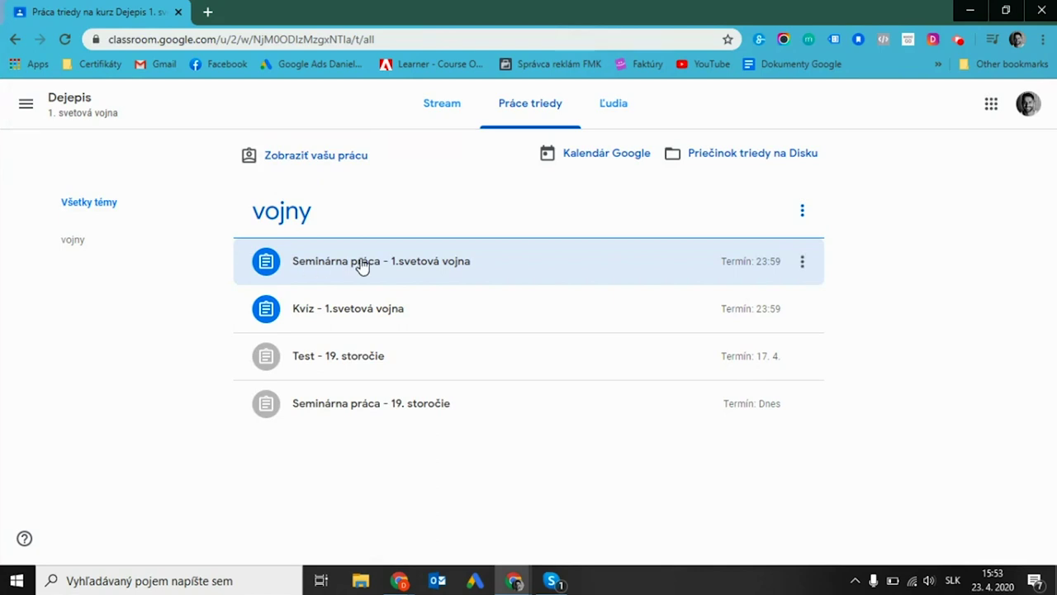
left_click(361, 265)
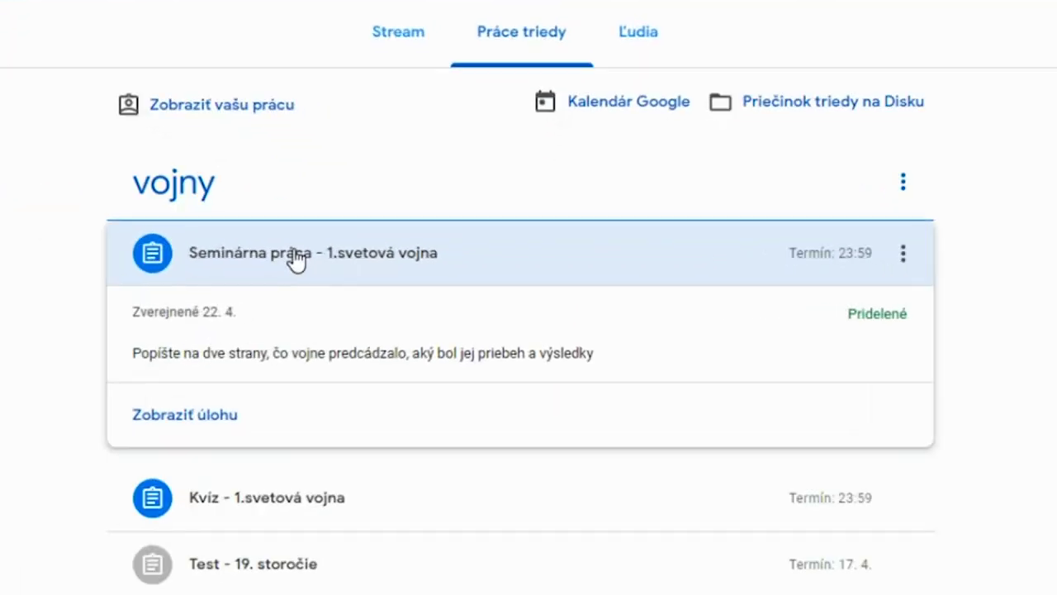
left_click(190, 418)
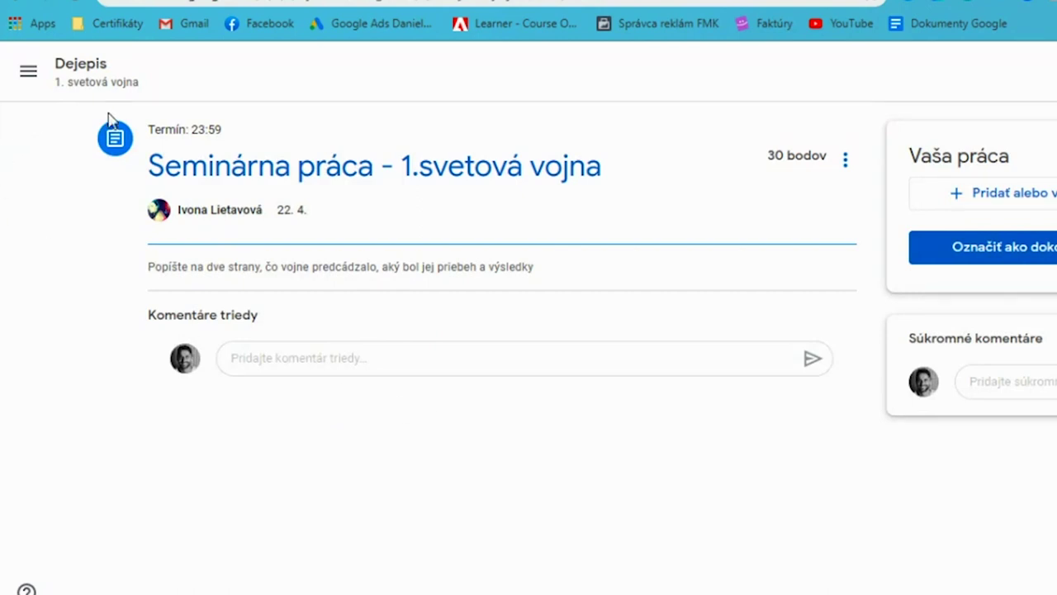
left_click(199, 135)
left_click(796, 149)
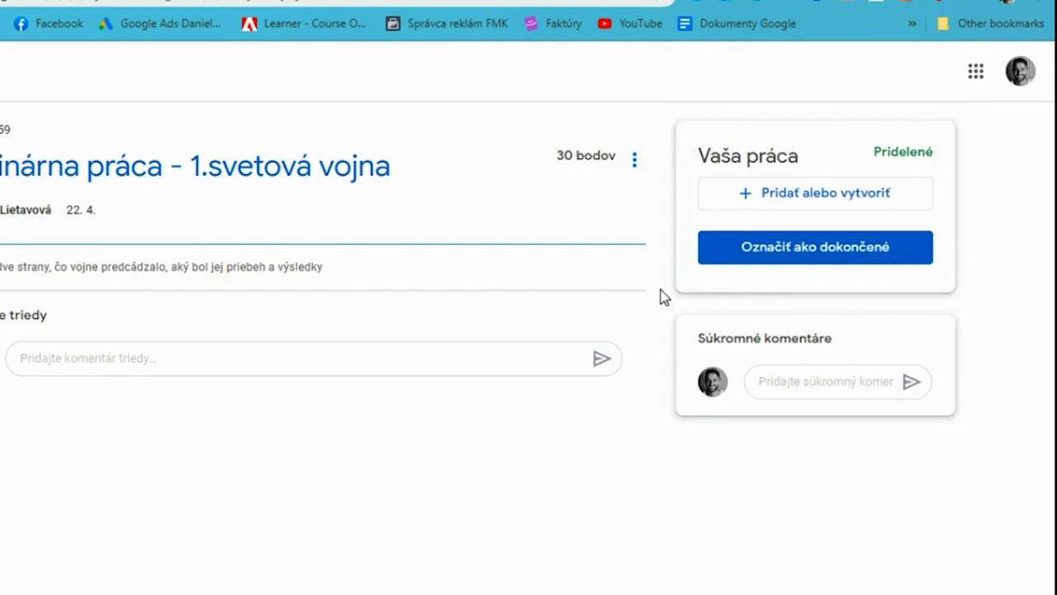
Step: Attach the Google Docs seminar paper from the recent Google Drive files to the assignment and remove it again
left_click(814, 203)
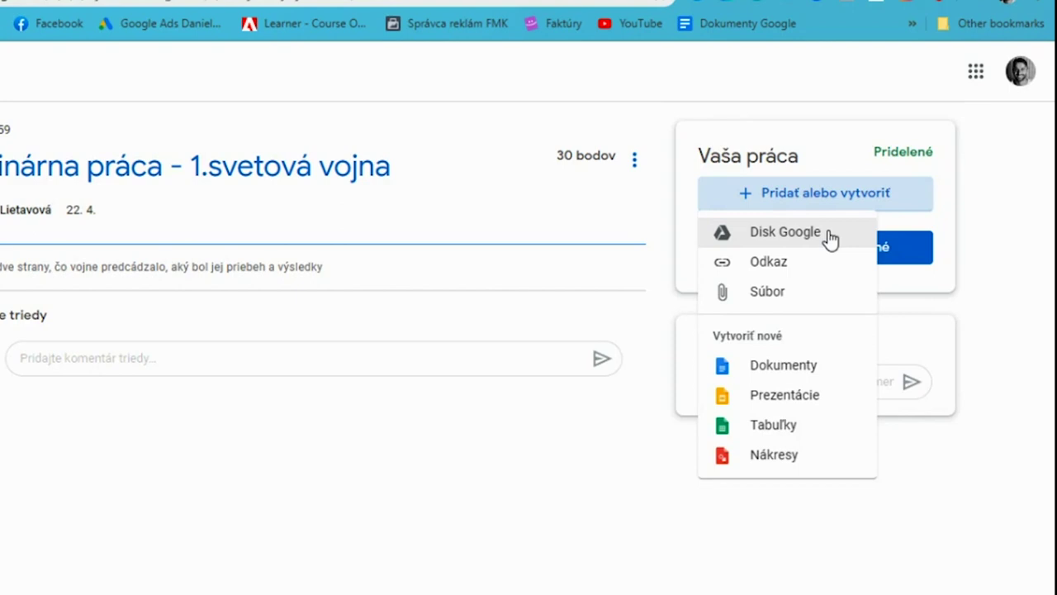
left_click(828, 234)
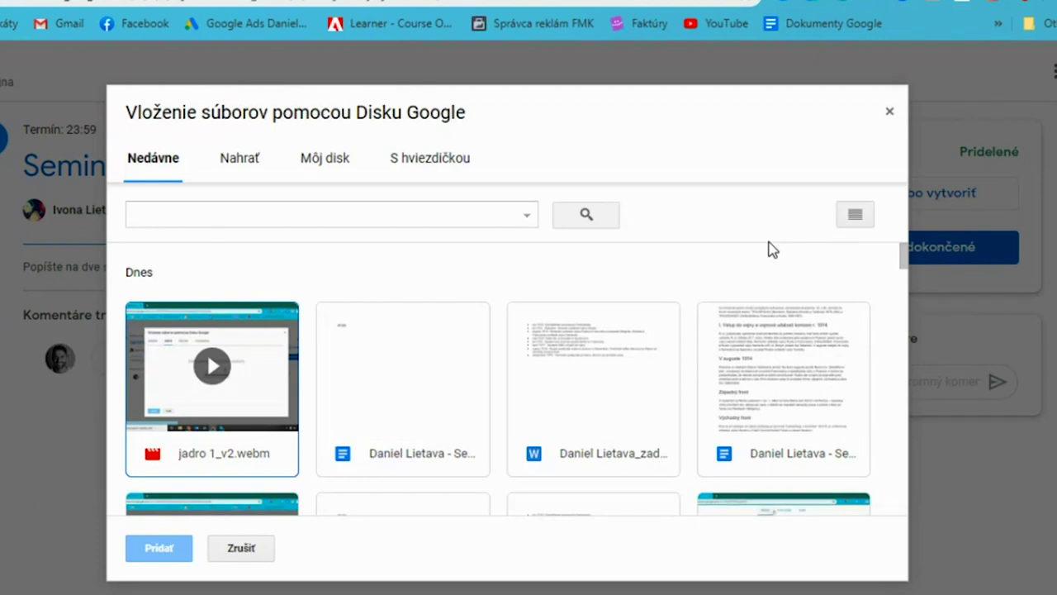
left_click(784, 365)
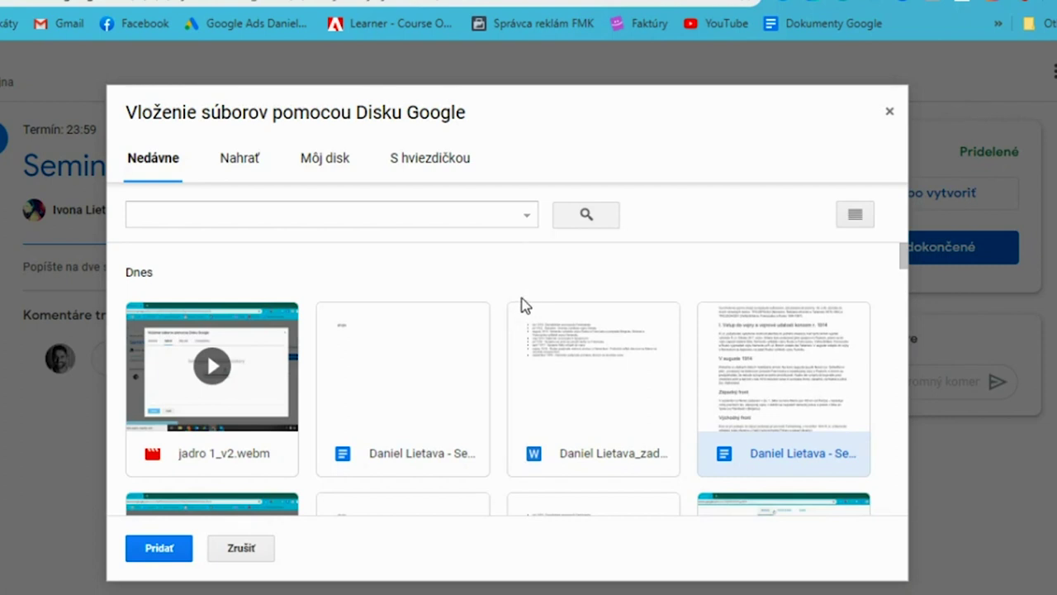
left_click(160, 548)
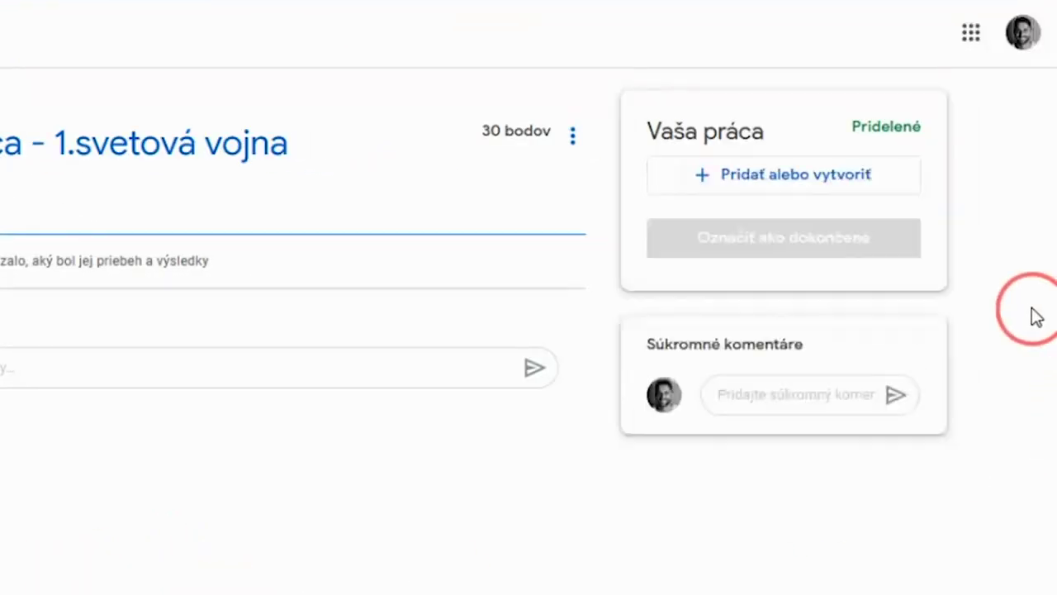
left_click(891, 187)
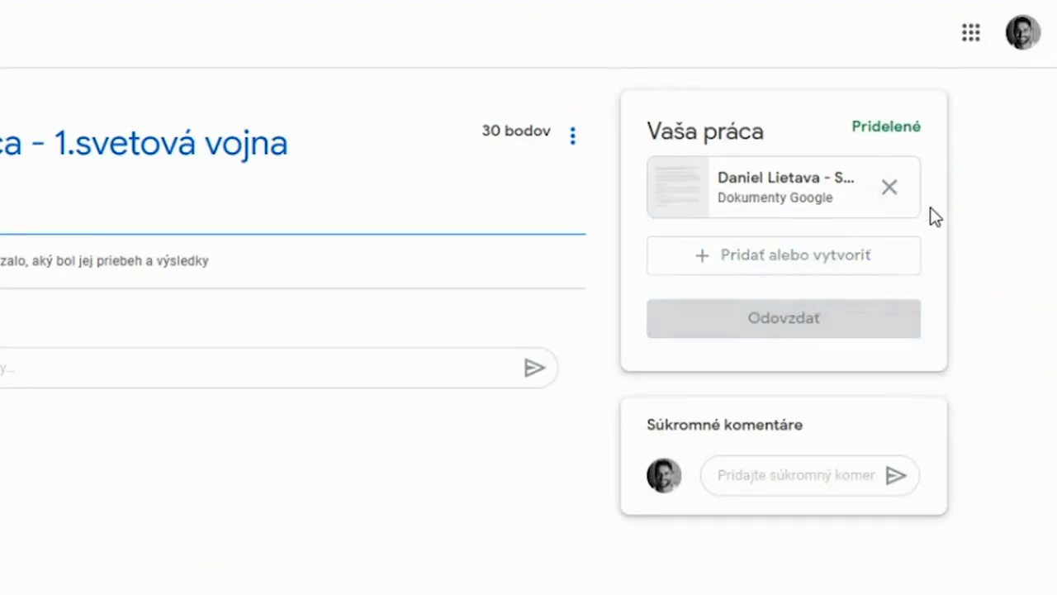
Step: Upload the student's Word document "zadanie 1" from the computer's Dejepis folder as an attachment to the assignment
left_click(788, 178)
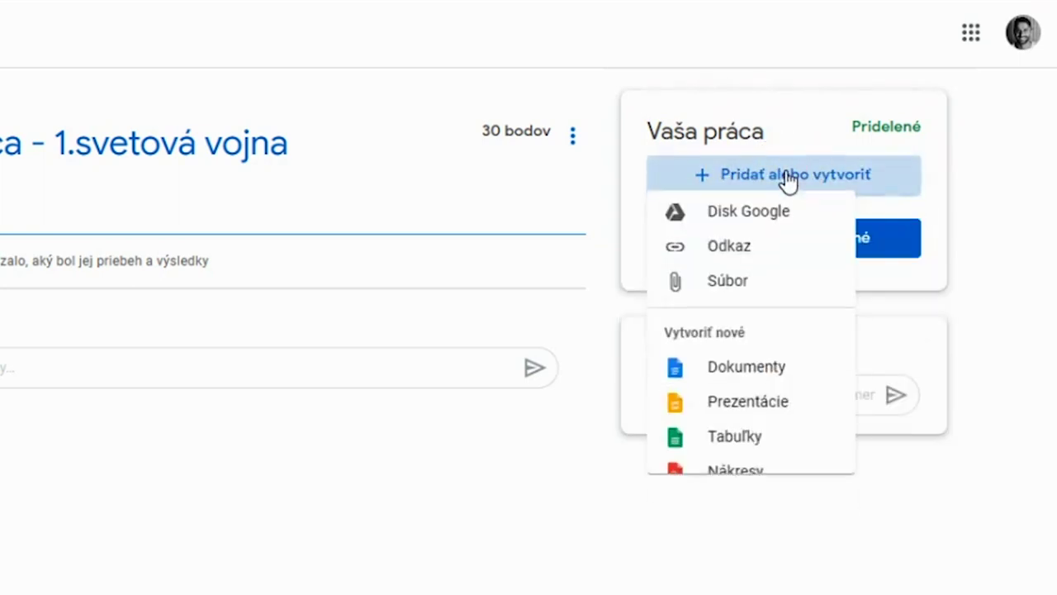
left_click(773, 304)
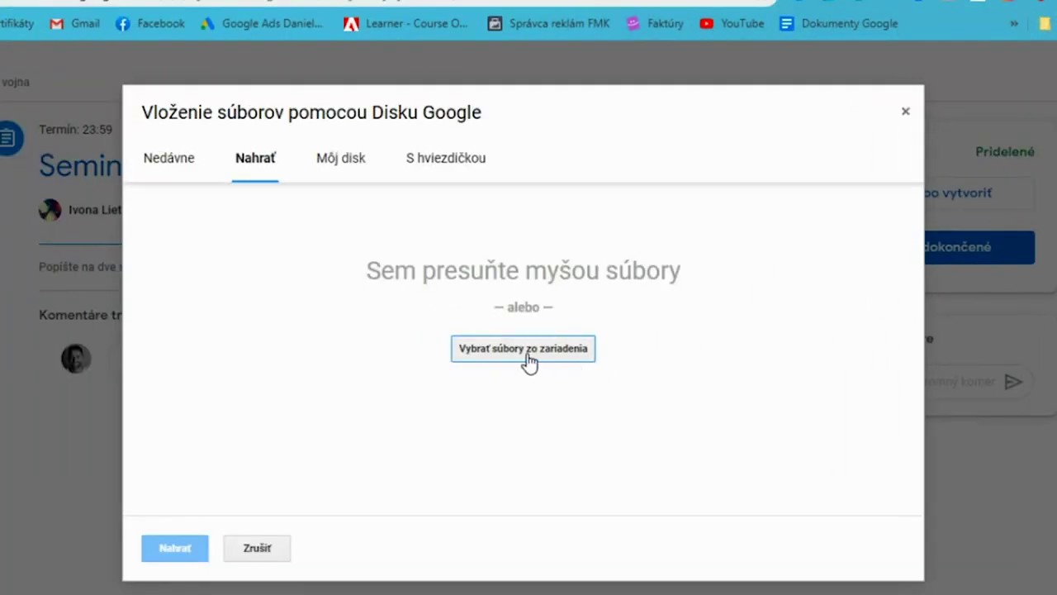
left_click(537, 349)
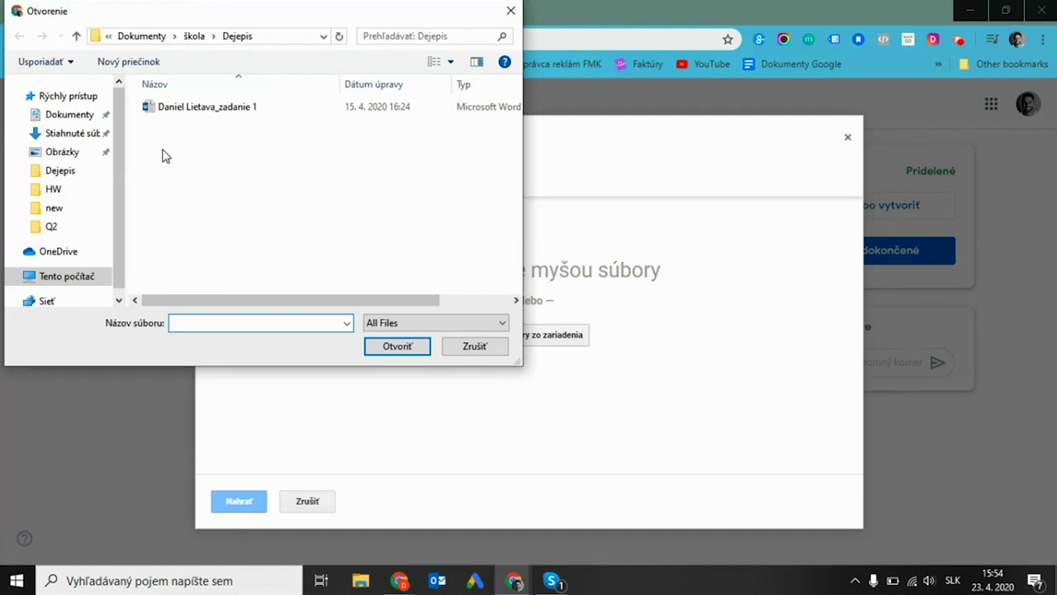
left_click(235, 108)
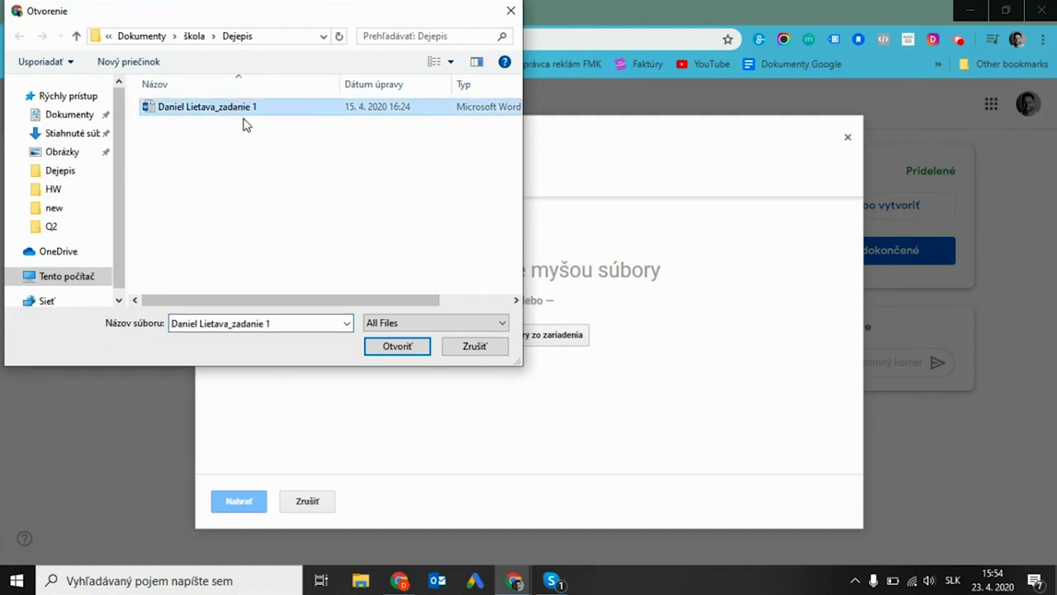
left_click(388, 346)
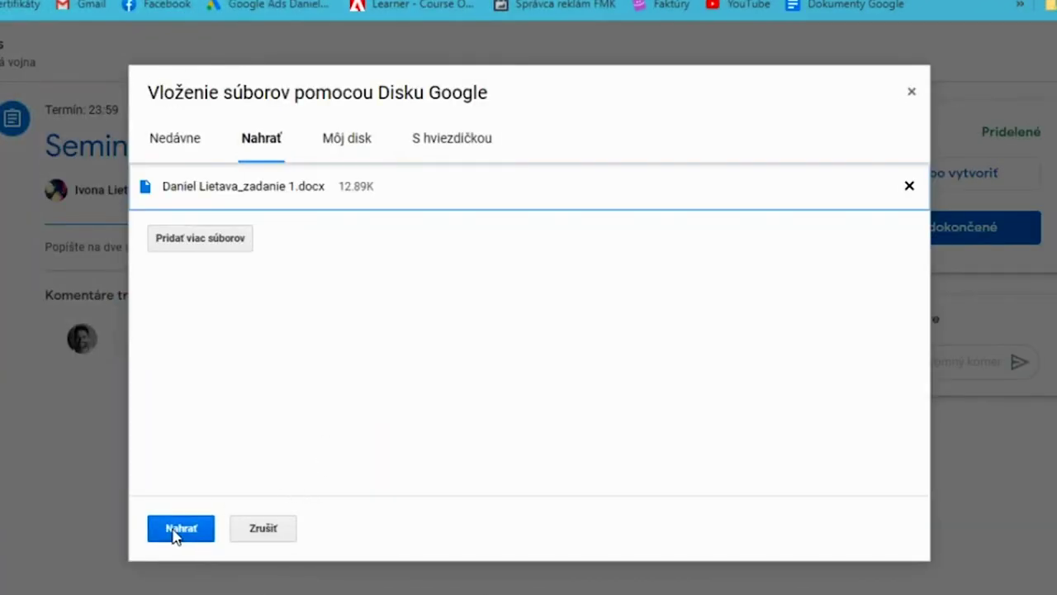
left_click(239, 502)
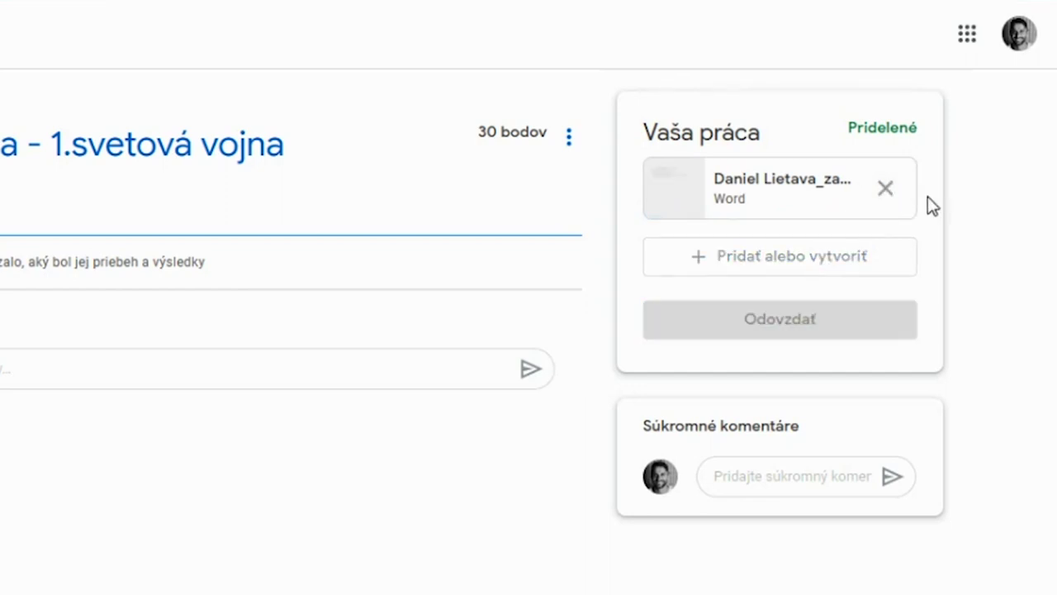
Step: Create a new Google Docs document from the assignment's work section and write "ahojte" in it
left_click(838, 186)
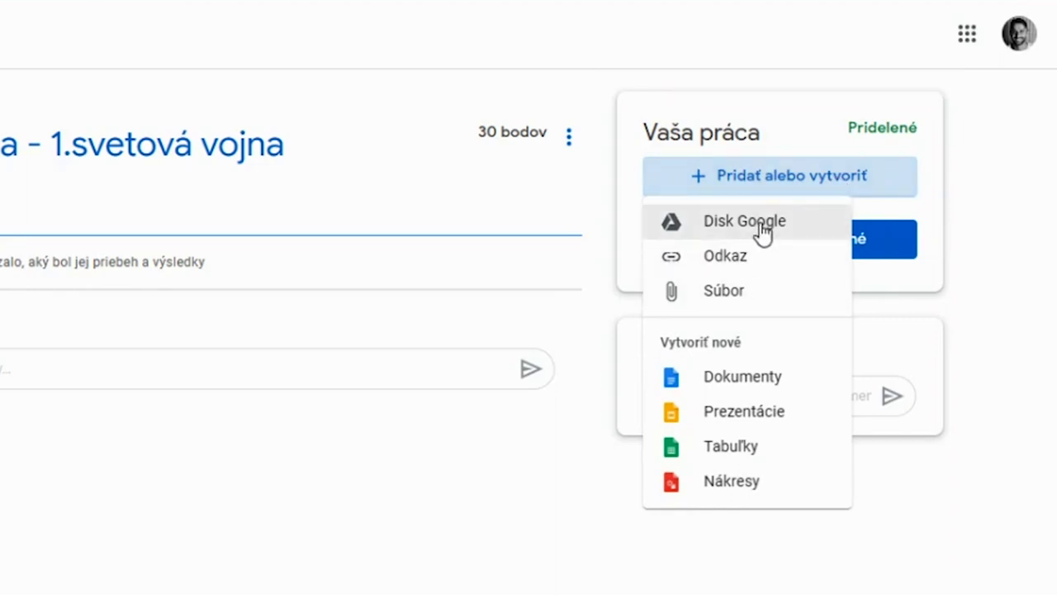
left_click(742, 382)
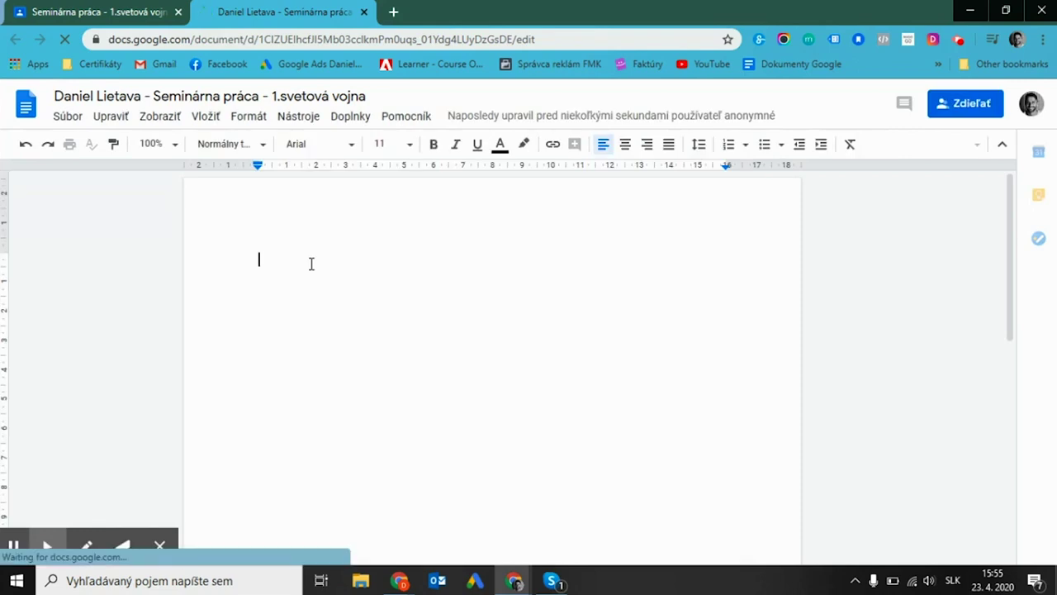
type("ahojte")
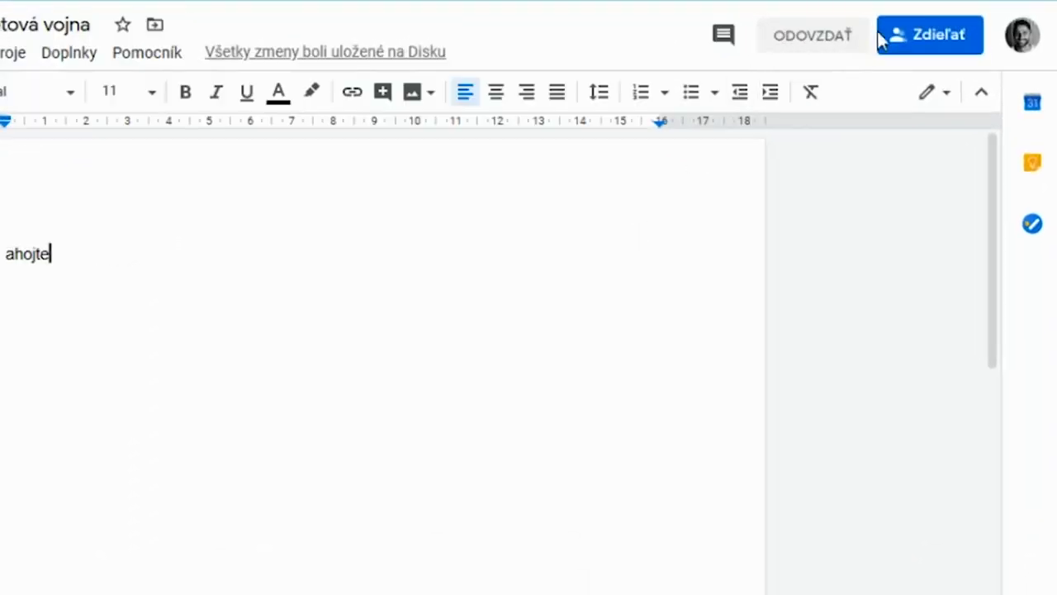
Step: Open the document's advanced sharing settings and keep the teachers group's permission at "Môže upravovať"
left_click(929, 37)
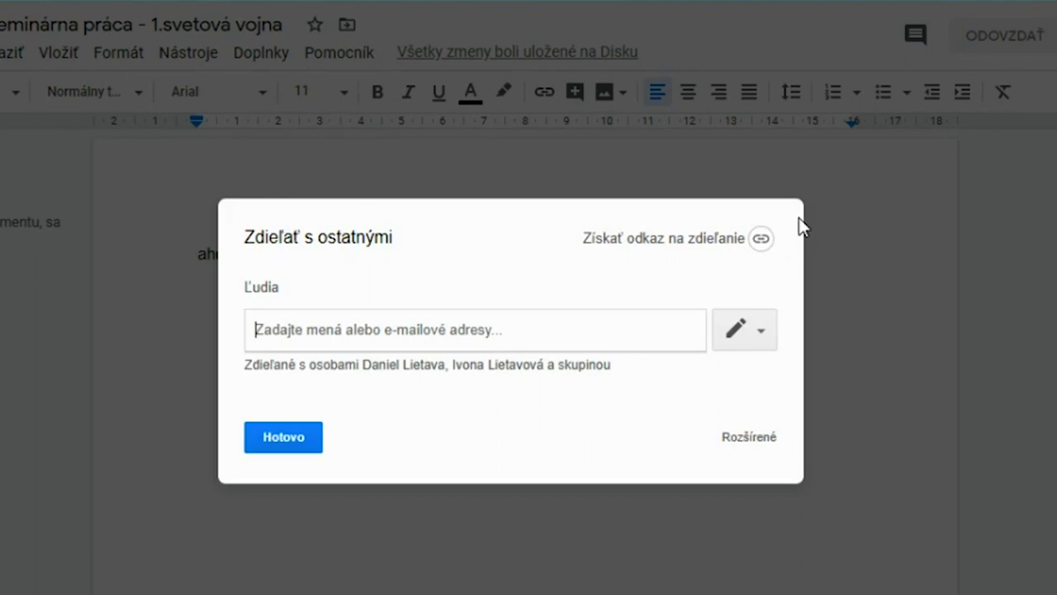
left_click(752, 439)
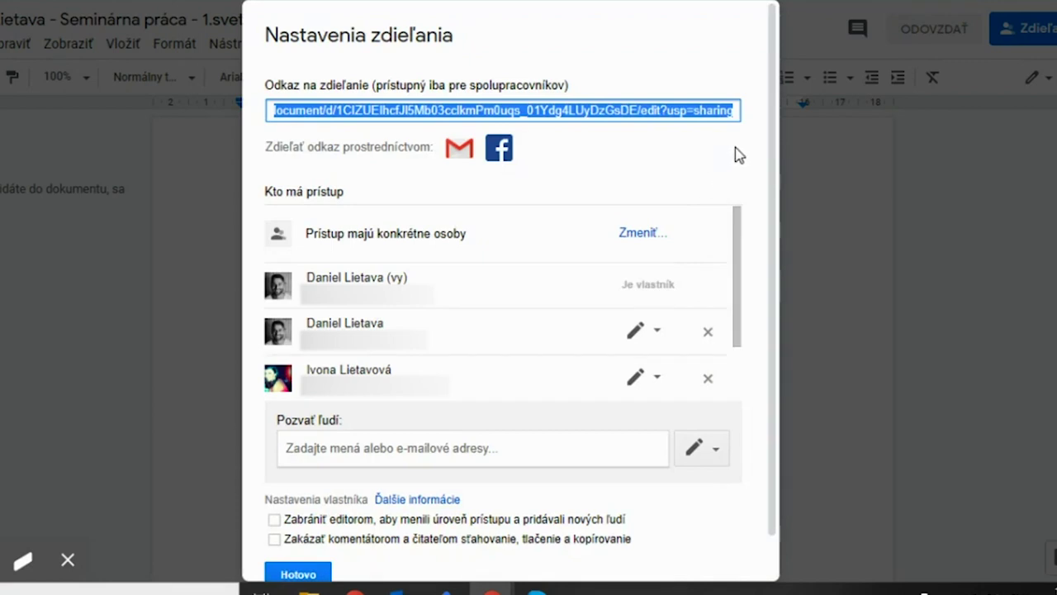
scroll(595, 198, "down", 1)
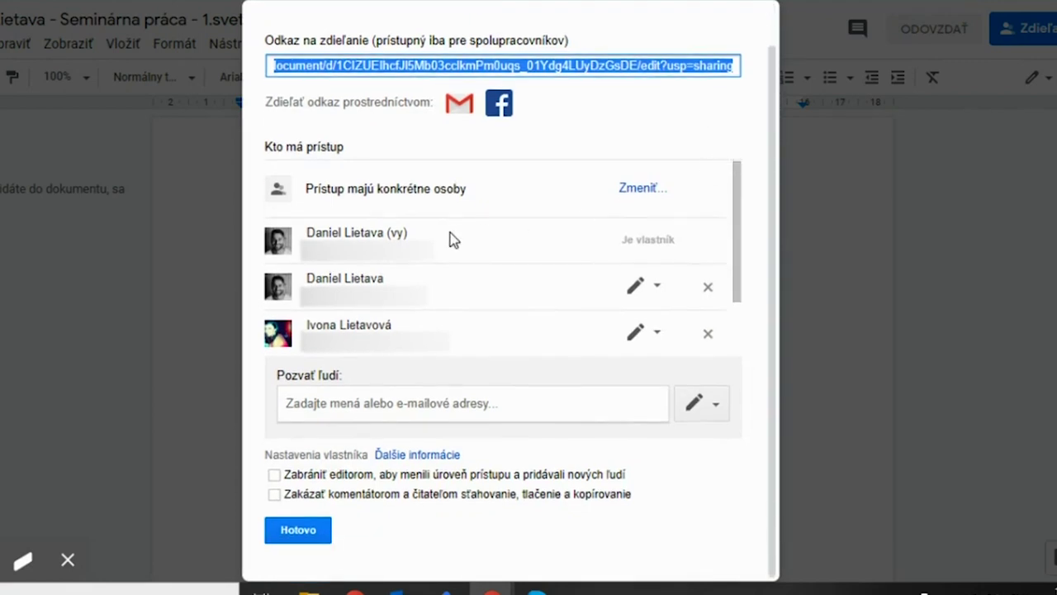
scroll(453, 239, "down", 1)
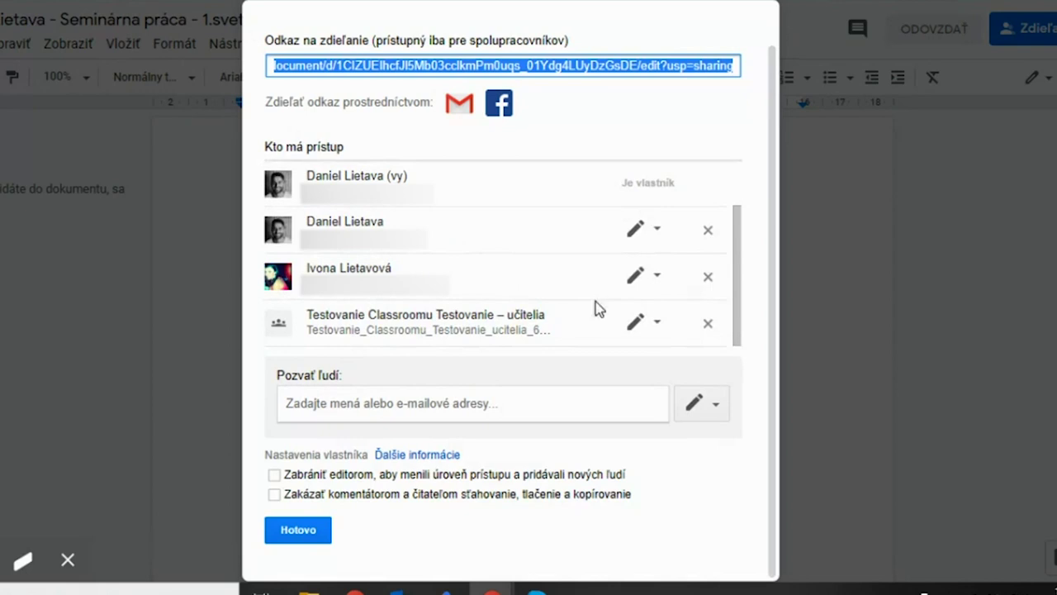
left_click(654, 324)
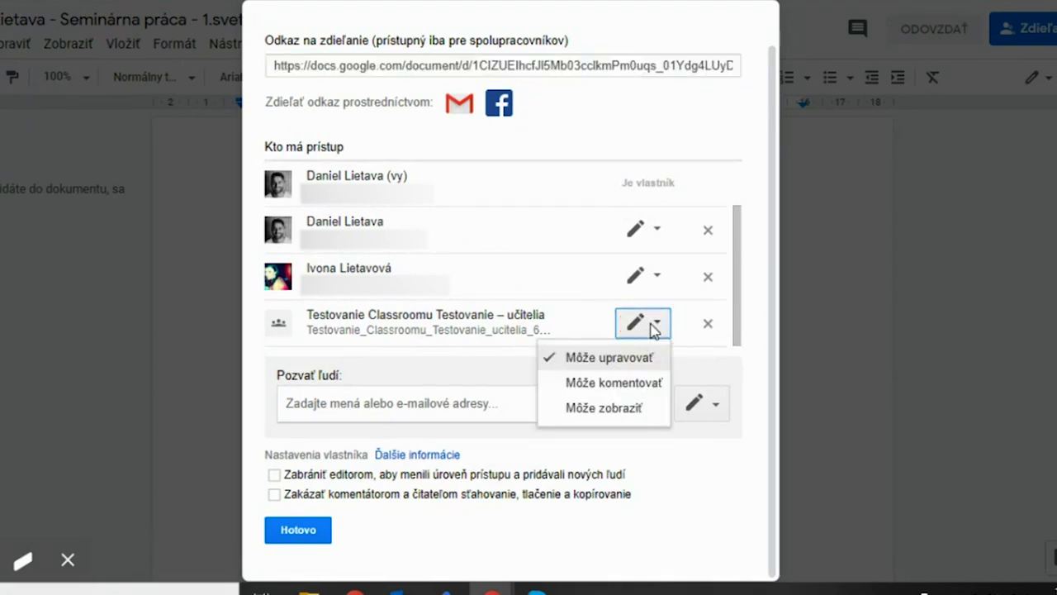
left_click(630, 362)
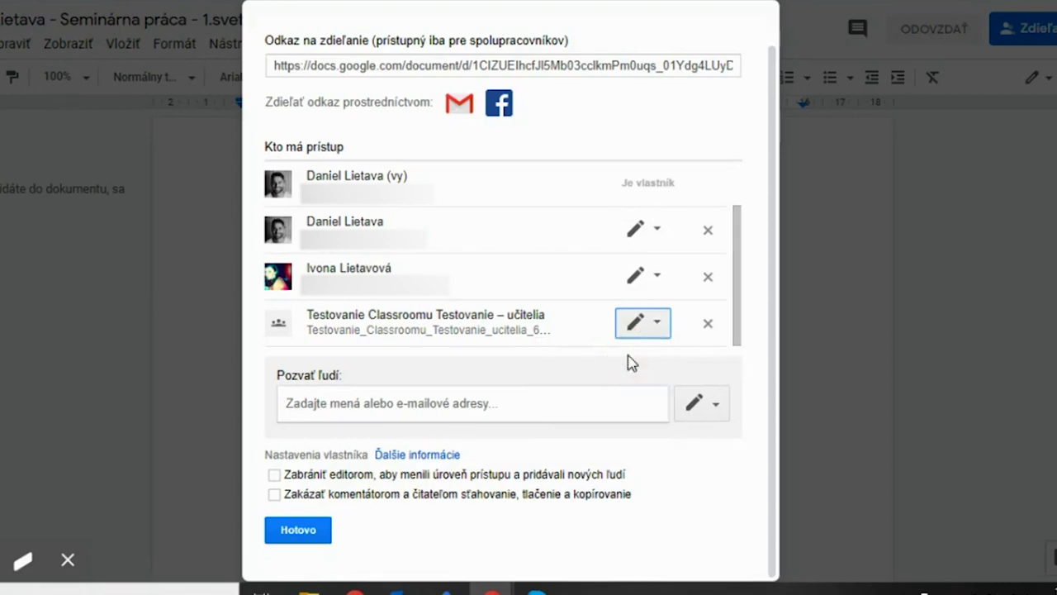
Step: Set the individual teacher's permission to "Môže zobraziť", save the sharing changes and close the document
left_click(645, 281)
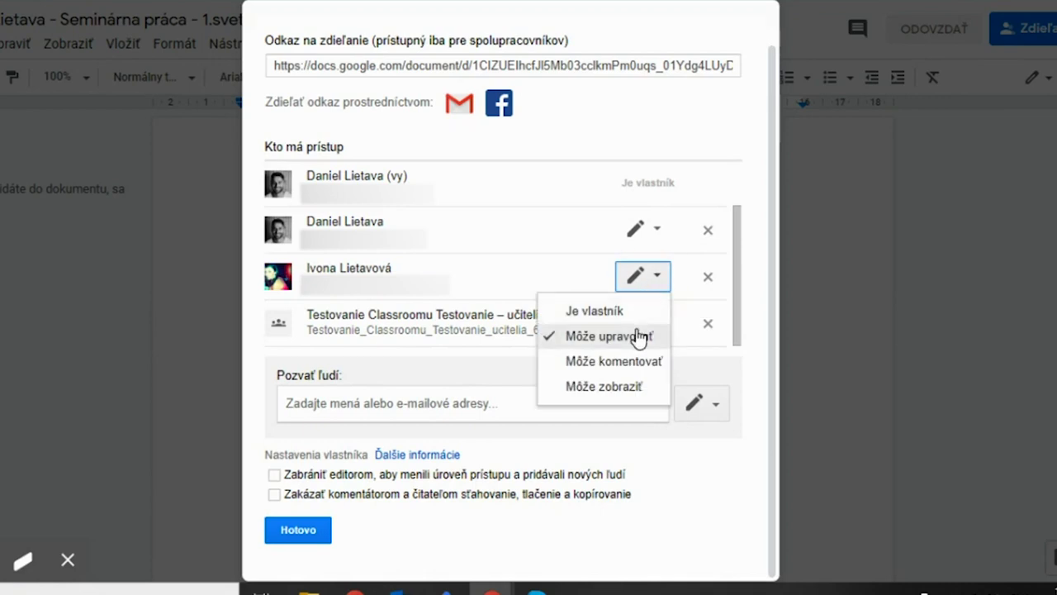
left_click(627, 388)
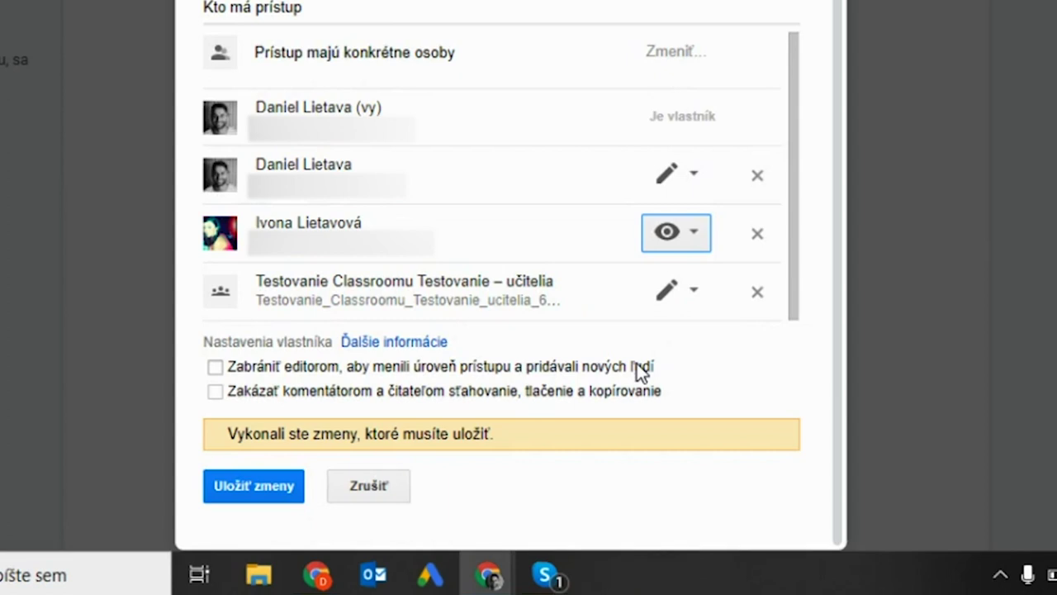
left_click(256, 488)
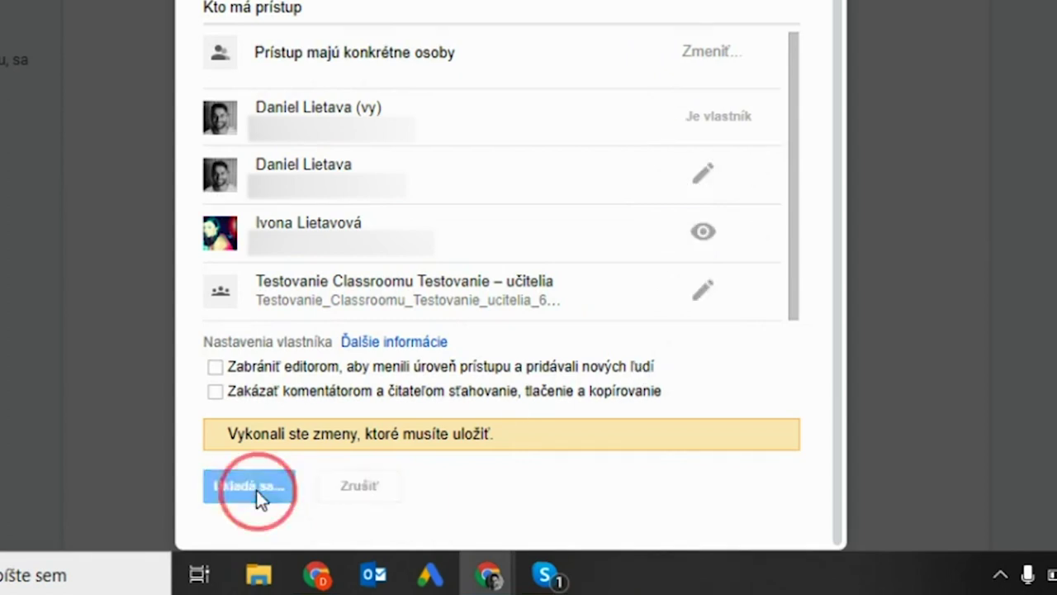
left_click(262, 489)
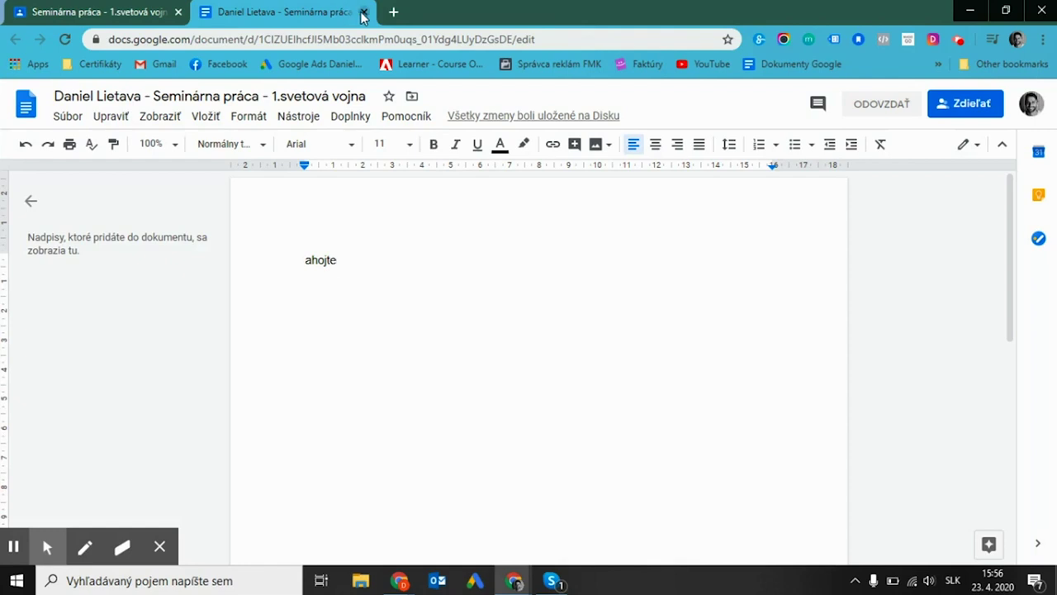
left_click(364, 13)
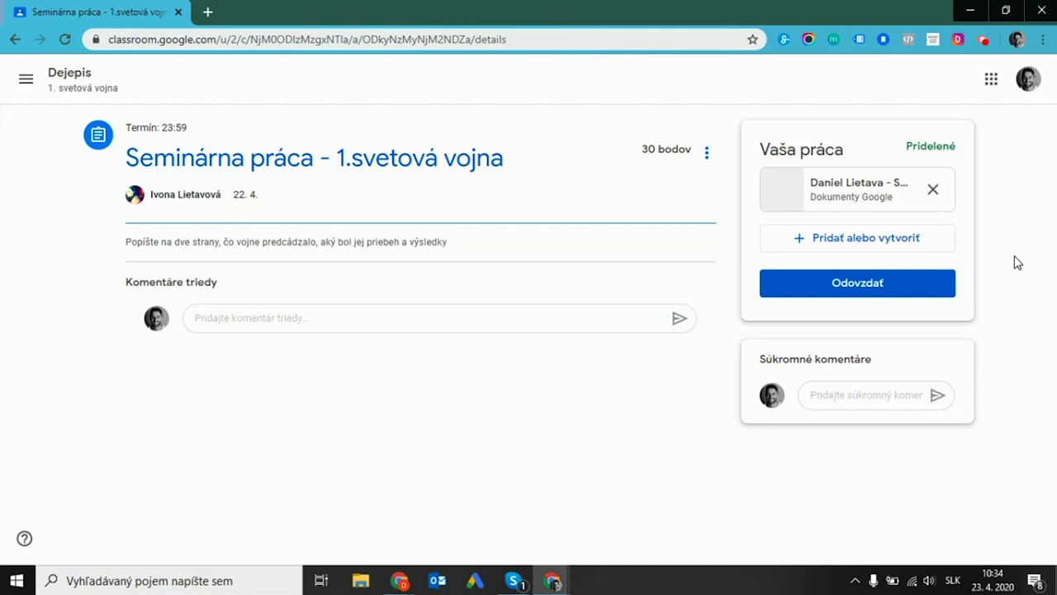
Step: Upload the image Kamoši.jpg from the Obrázky folder to the assignment and turn in the work with both attachments
left_click(822, 327)
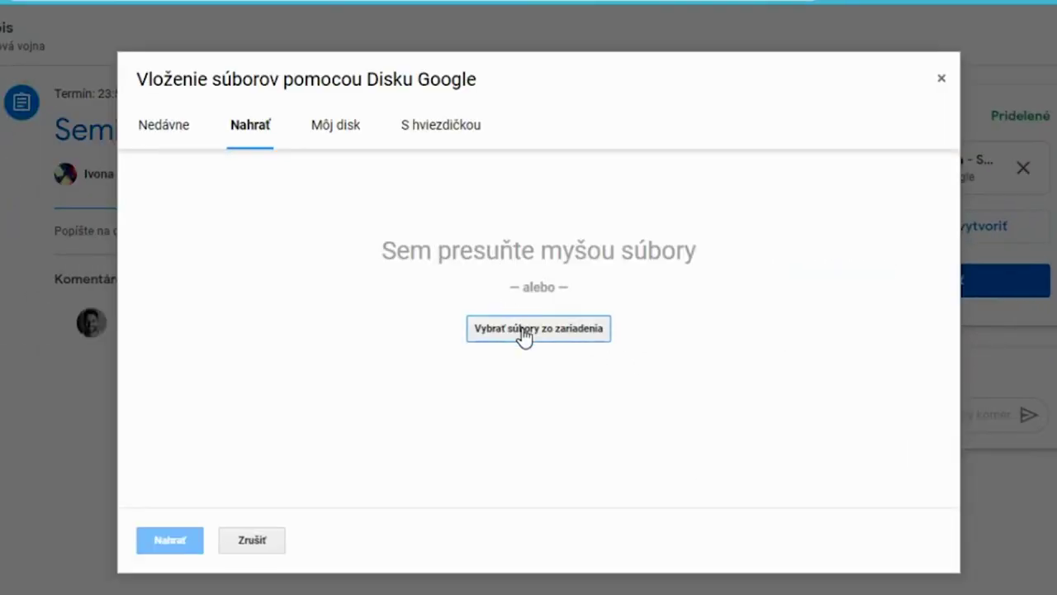
left_click(520, 331)
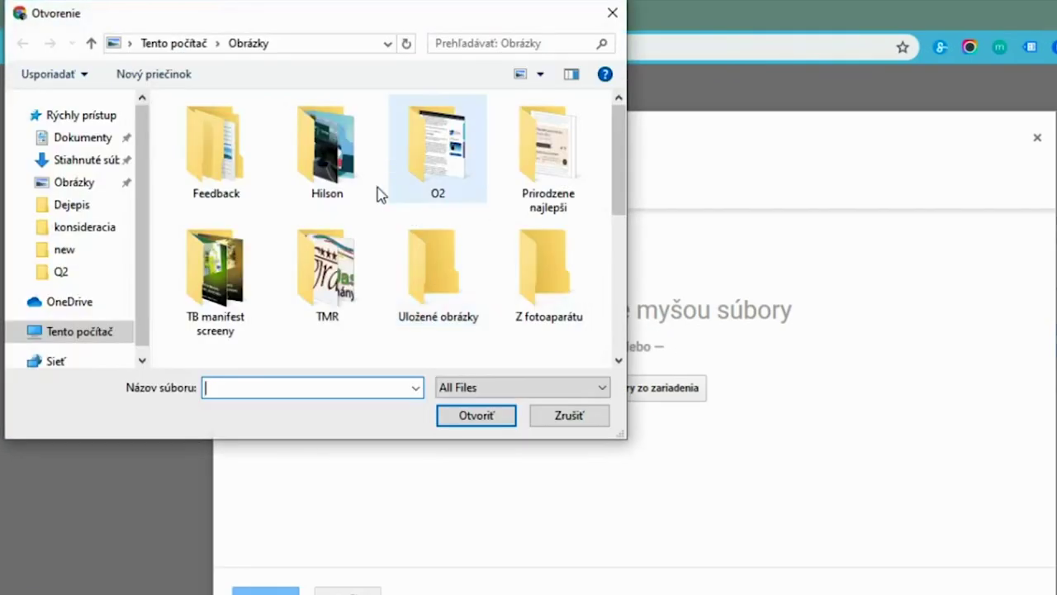
scroll(379, 194, "down", 3)
left_click(437, 186)
left_click(454, 417)
left_click(266, 564)
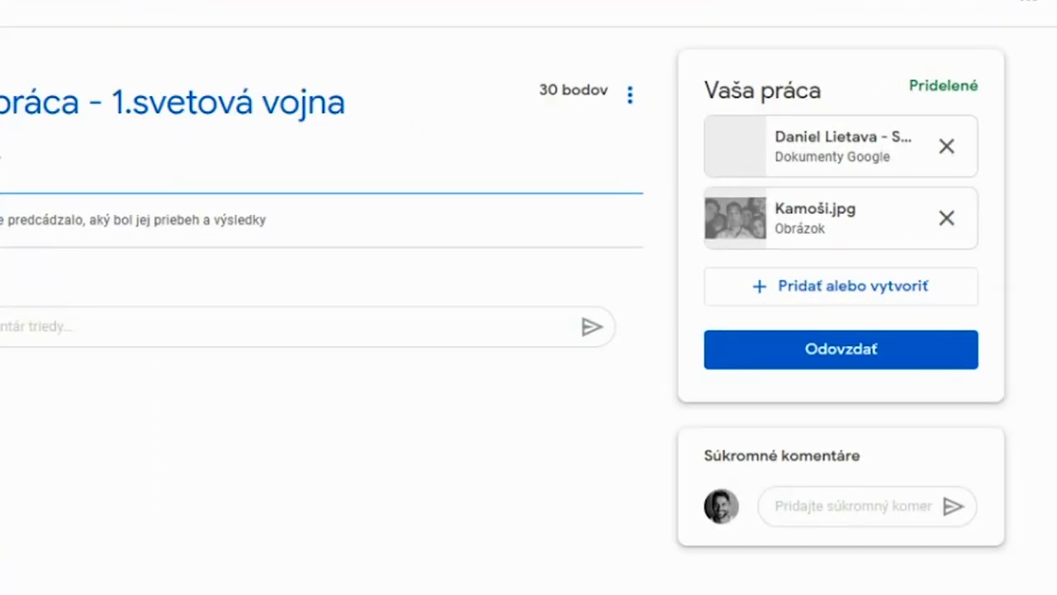
left_click(870, 347)
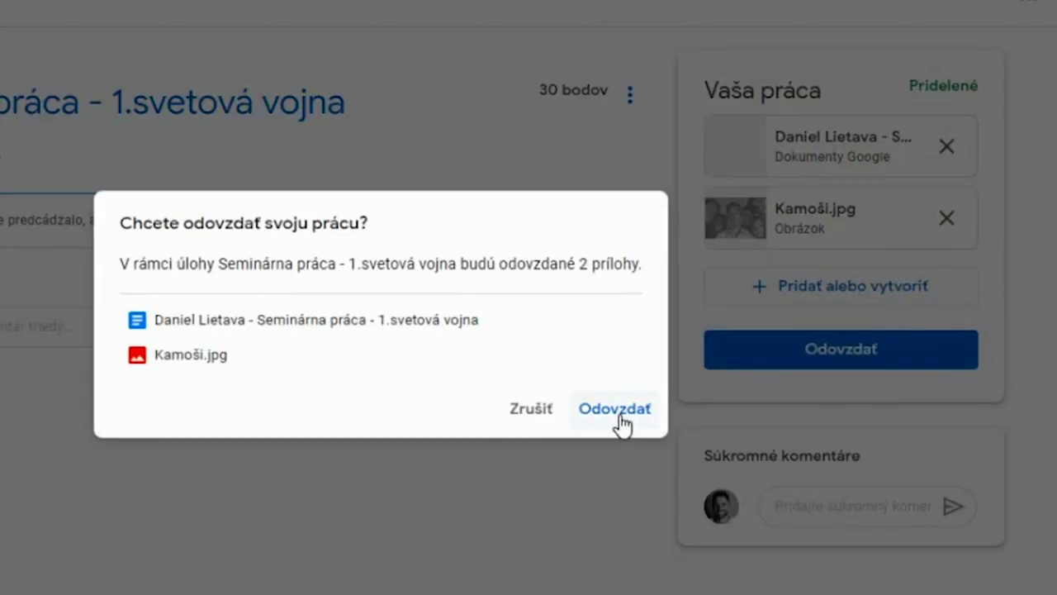
left_click(622, 423)
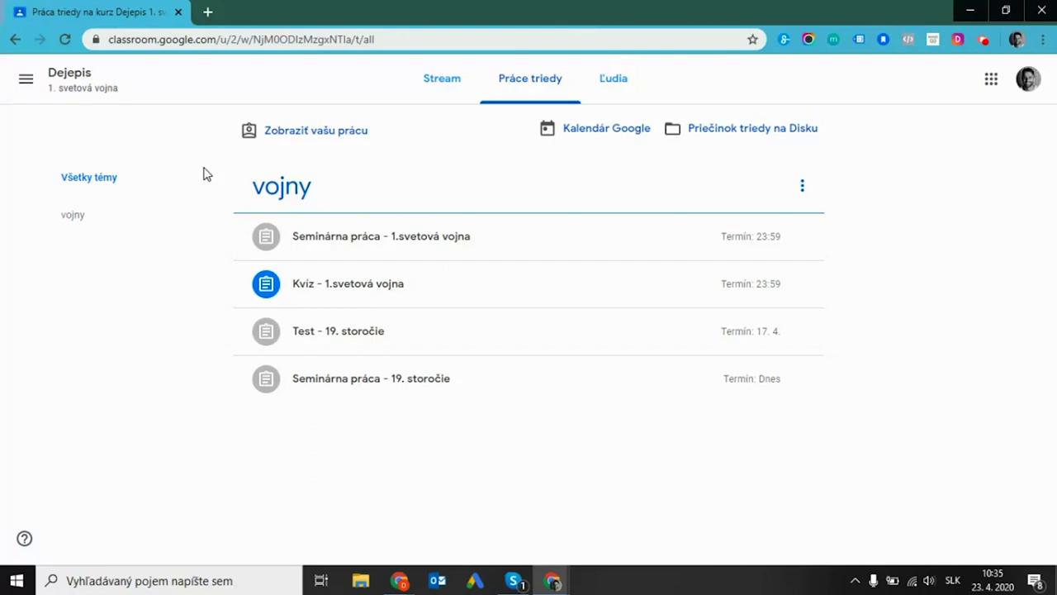
Step: Open the assignment "Seminárna práca - 1.svetová vojna" from the classwork list and withdraw its submission
left_click(338, 238)
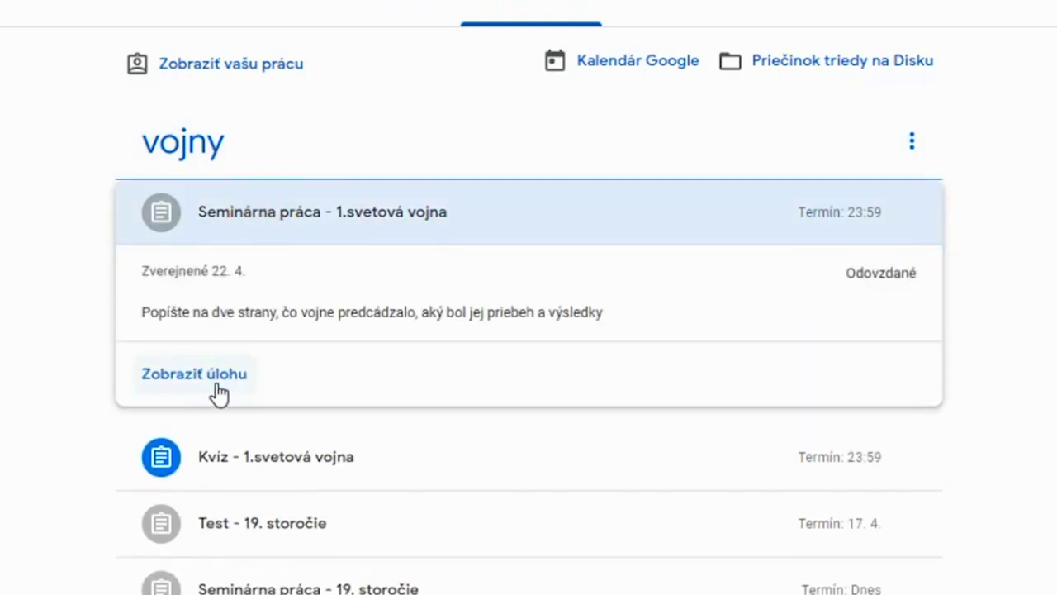
left_click(218, 380)
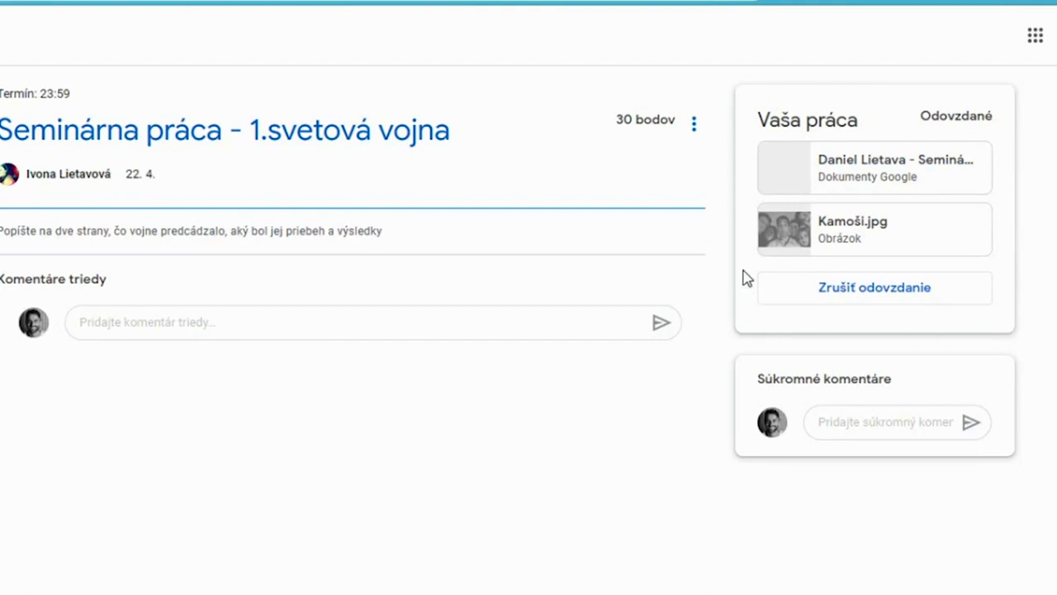
left_click(873, 296)
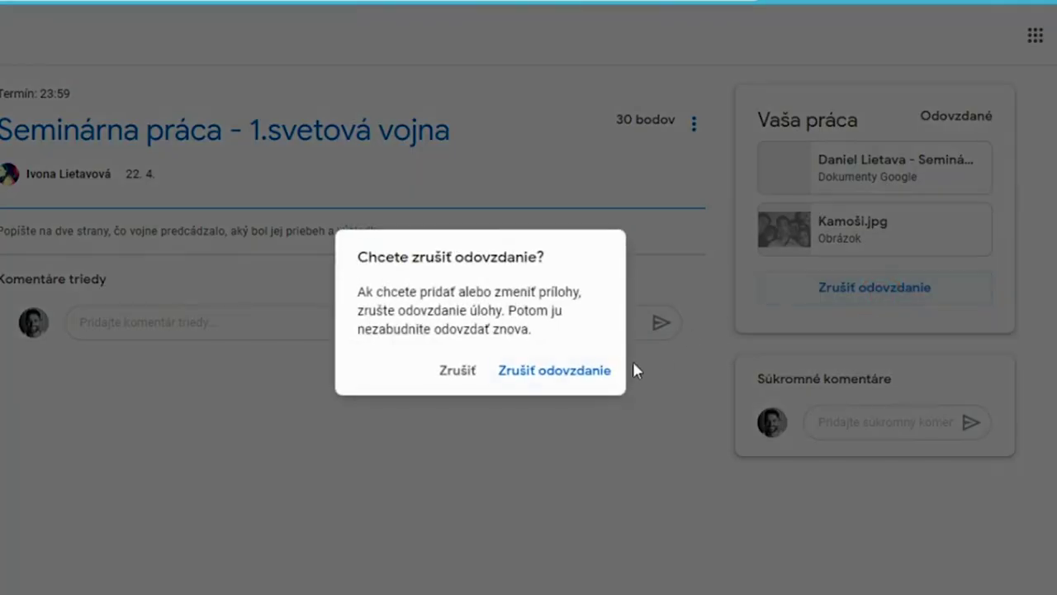
left_click(590, 376)
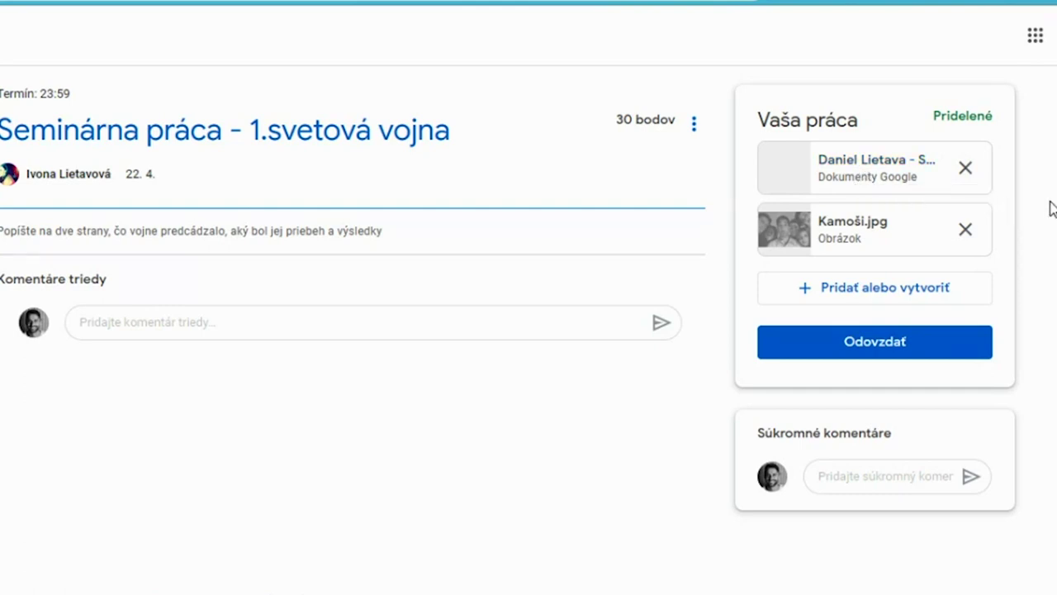
Step: Turn the assignment in again with both attachments, and open the overview of the student's own work in the class
left_click(918, 350)
left_click(683, 393)
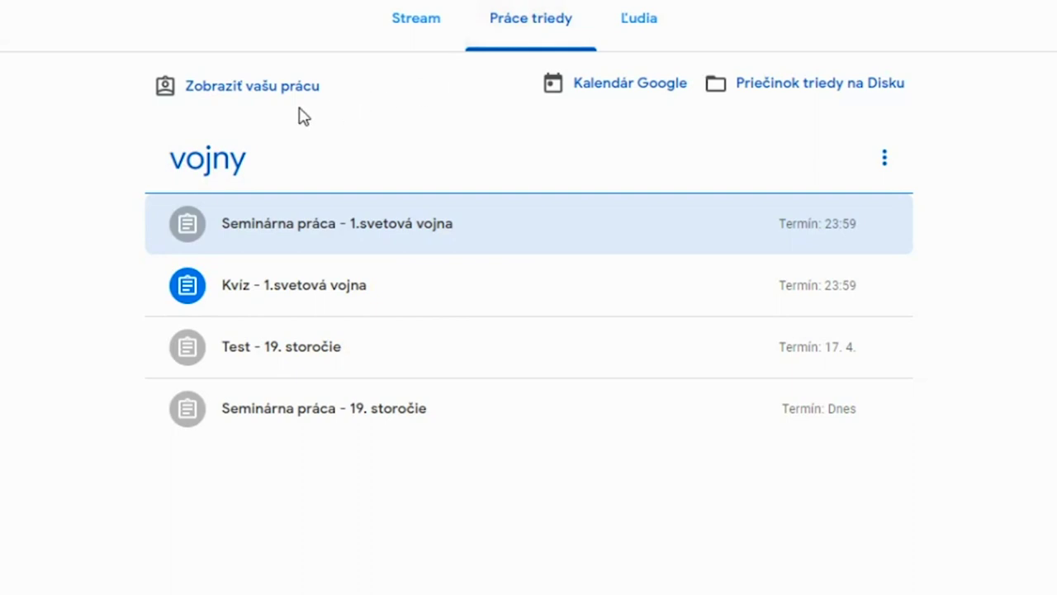
left_click(273, 99)
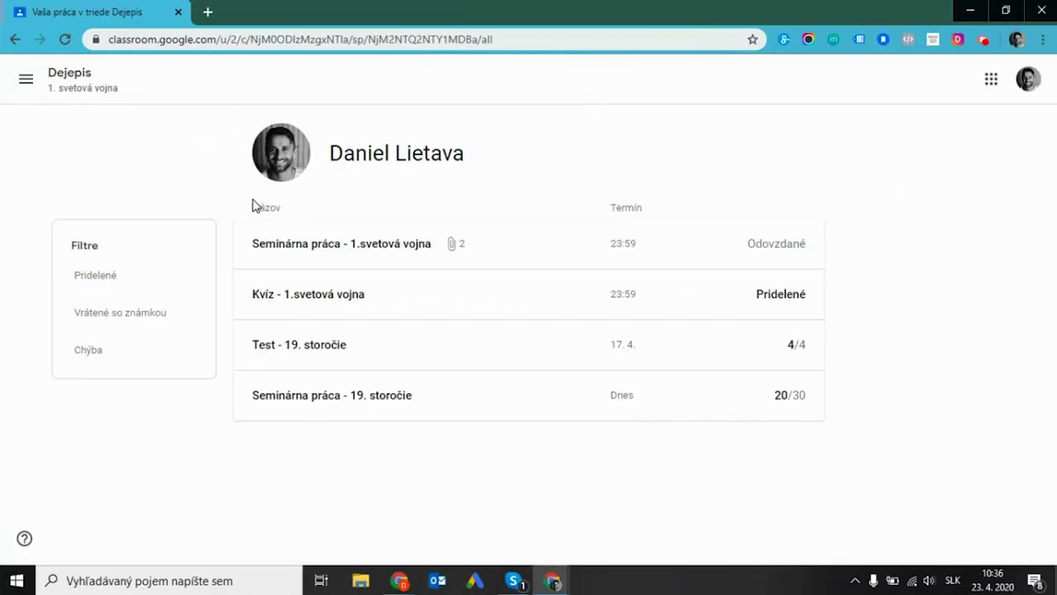